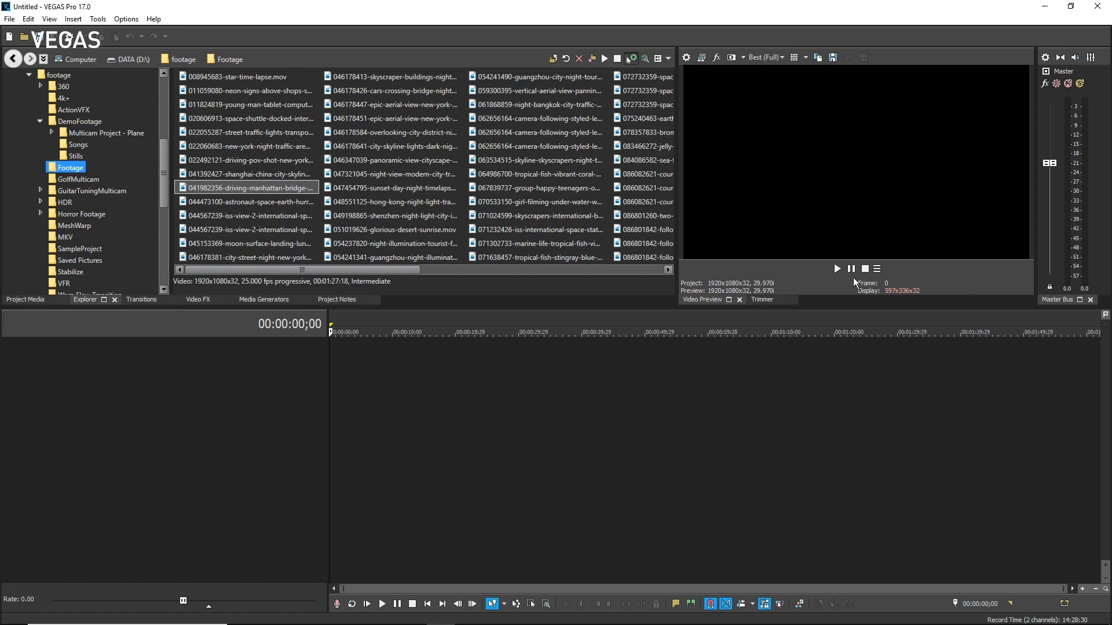
# - Place the 041982356-driving-manhattan-bridge clip at the start of the timeline and match the project video settings to it
pyautogui.moveTo(198, 189); pyautogui.dragTo(342, 358)
pyautogui.click(620, 249)
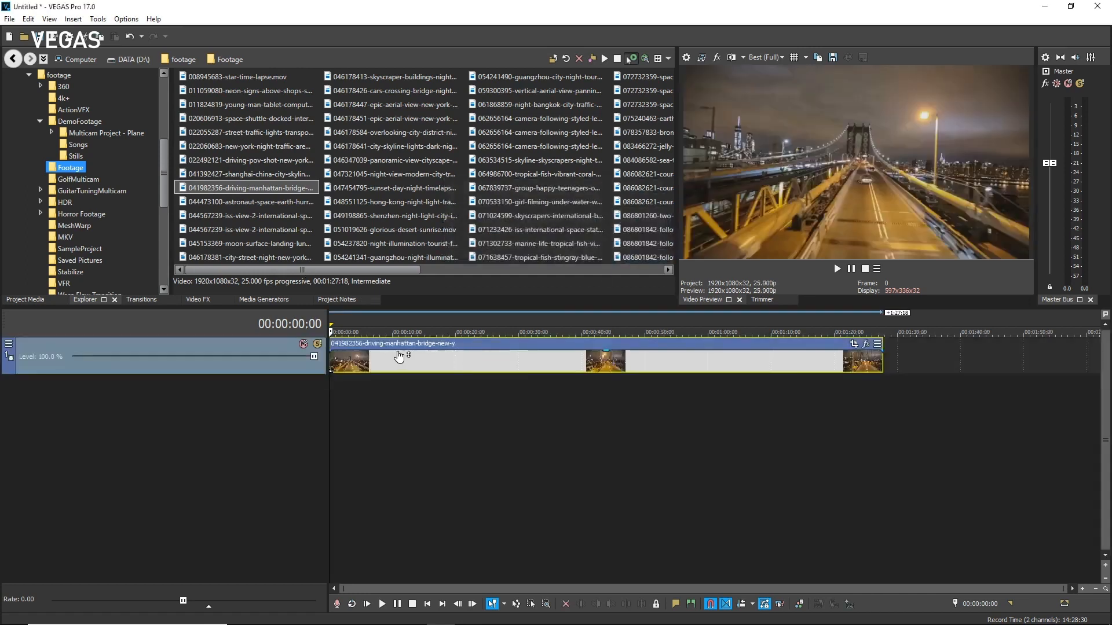
# - Apply the default Color Curves, Color Balance and Vignette effects, in that order, to the bridge clip
pyautogui.click(194, 301)
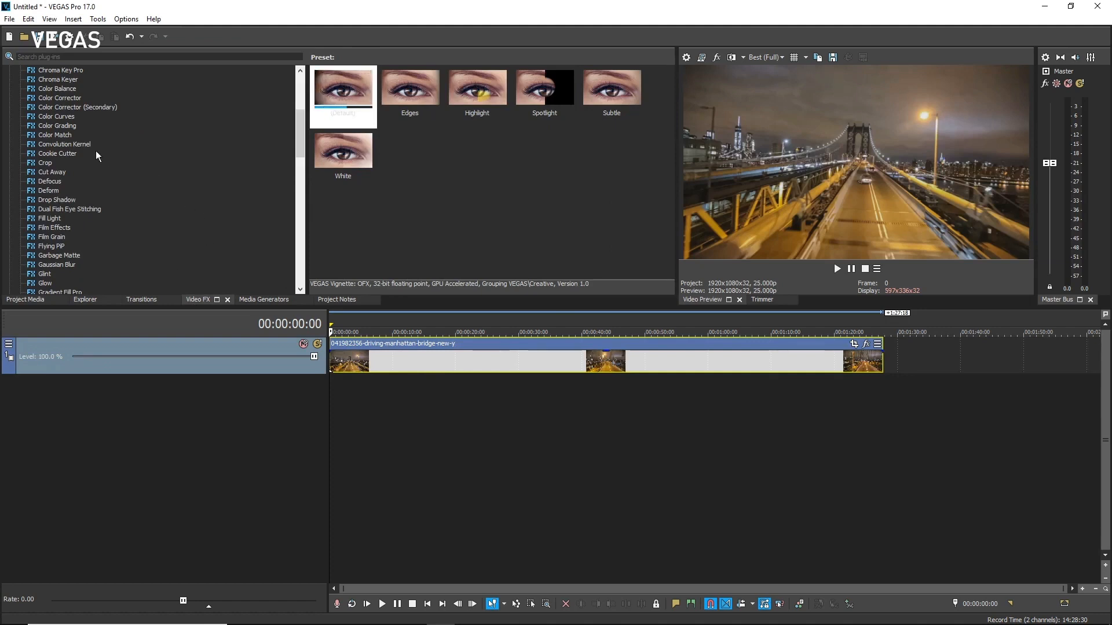
pyautogui.click(50, 117)
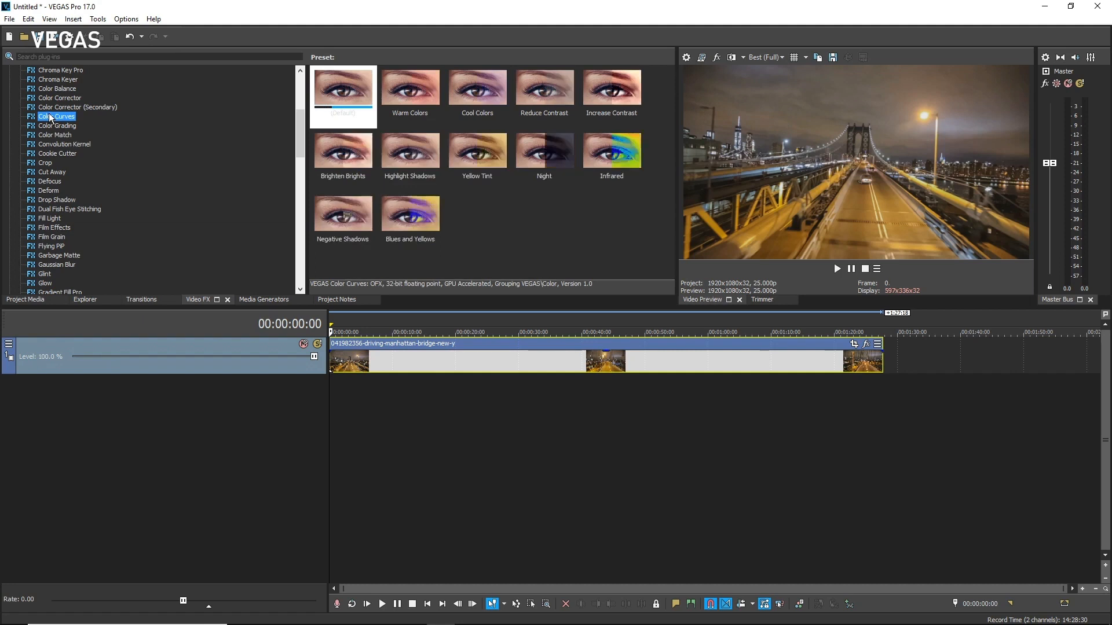
pyautogui.moveTo(343, 89); pyautogui.dragTo(386, 359)
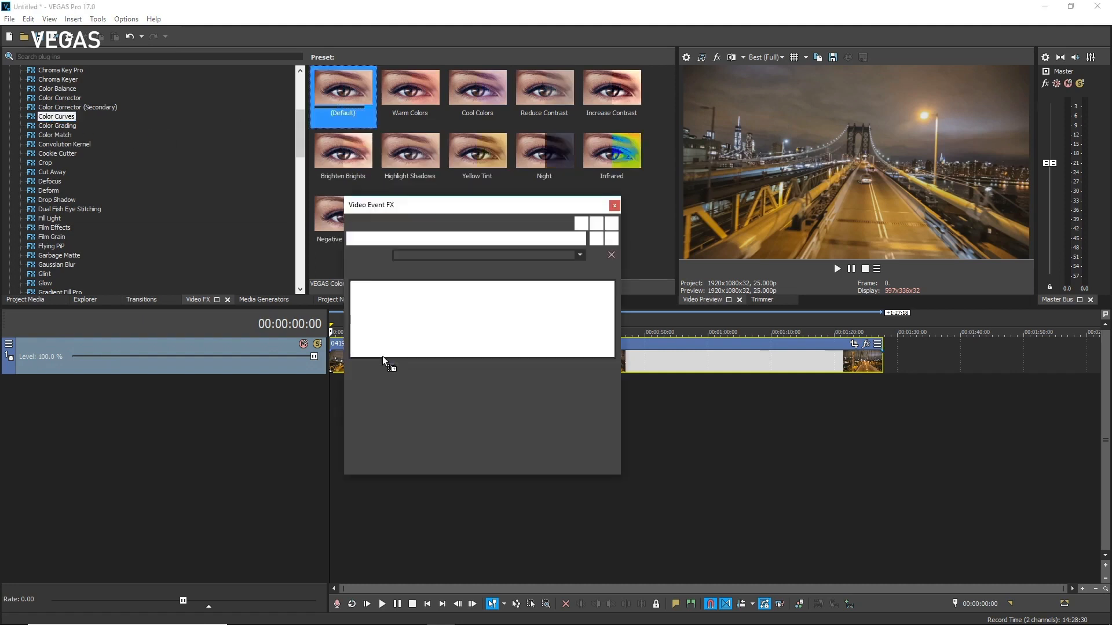
pyautogui.click(57, 89)
pyautogui.moveTo(344, 95); pyautogui.dragTo(642, 364)
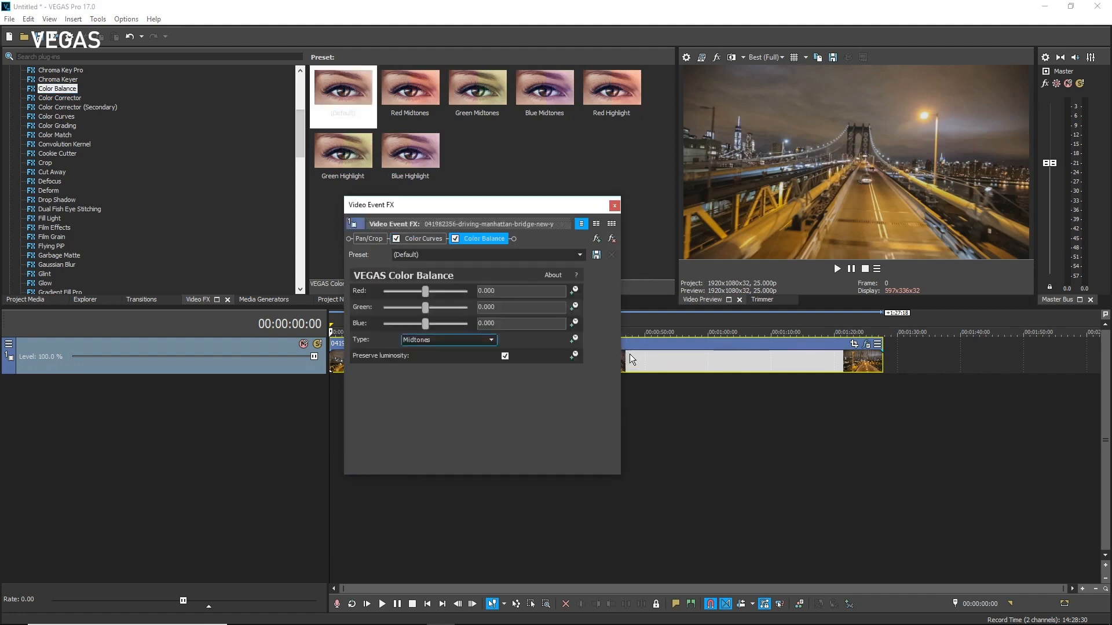
pyautogui.scroll(-2, 300, 149)
pyautogui.scroll(-10, 301, 149)
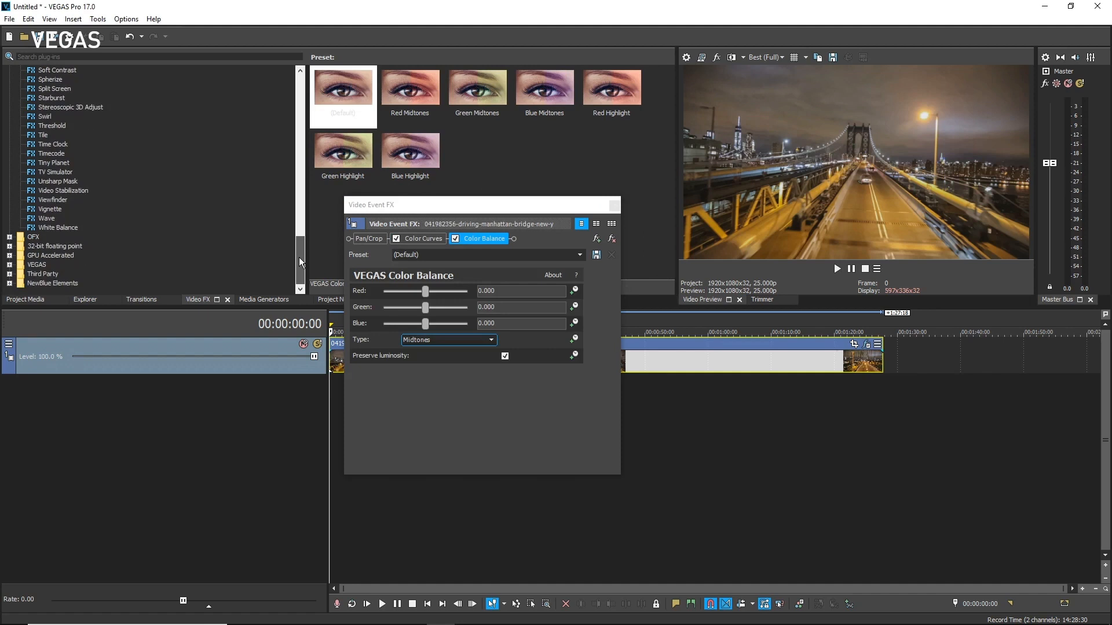
pyautogui.click(46, 209)
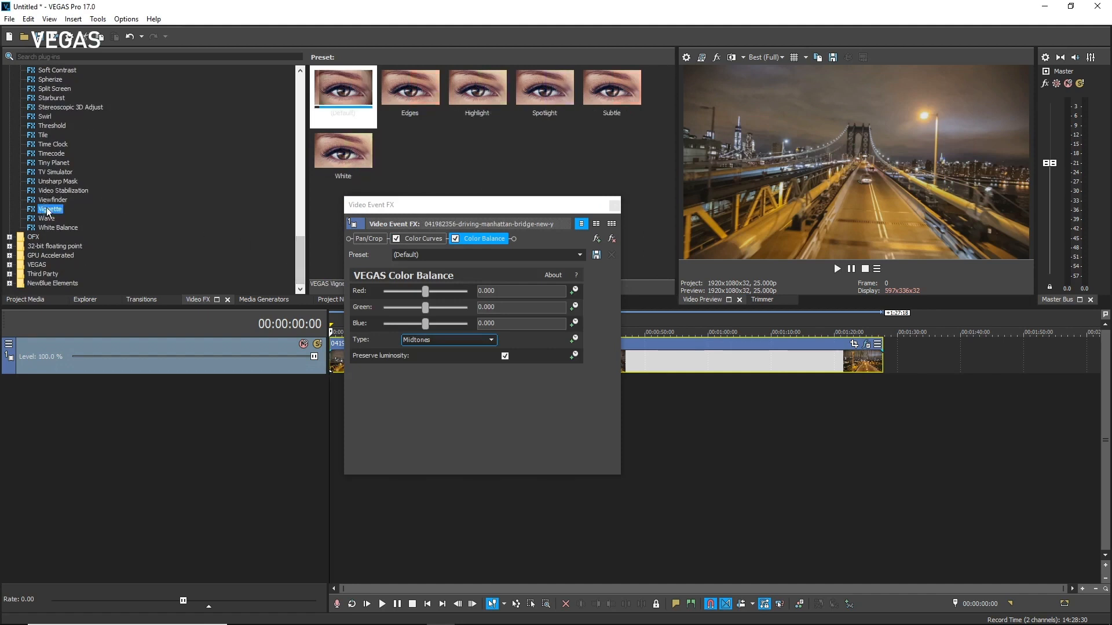
pyautogui.moveTo(343, 94); pyautogui.dragTo(642, 363)
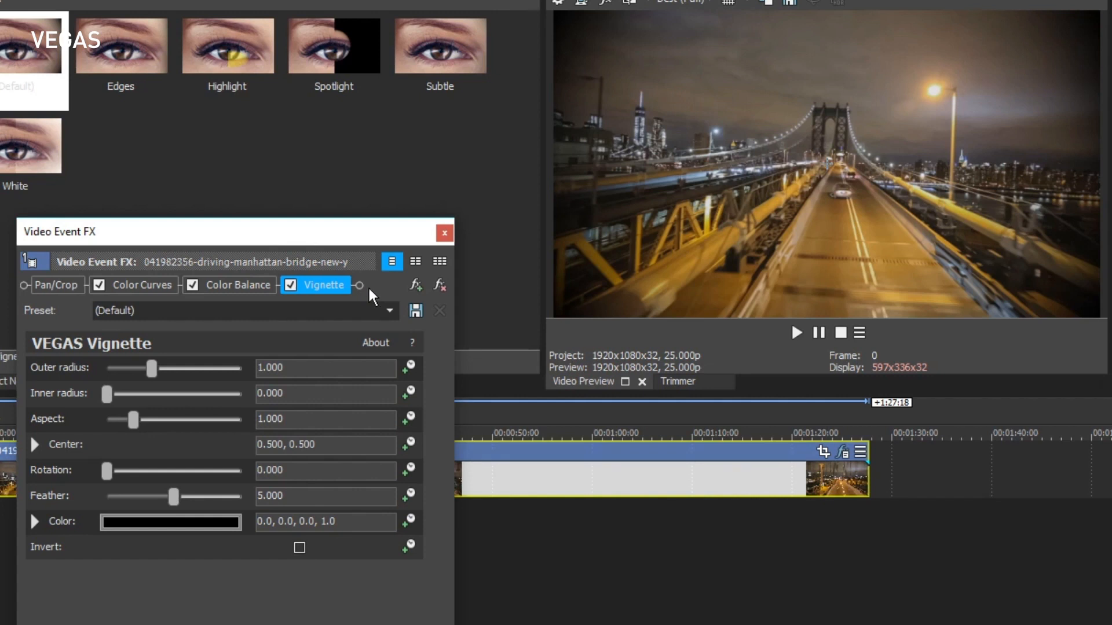
# - Set the Color Balance green midtones to 0.209 and apply the Increase Contrast preset to Color Curves
pyautogui.click(248, 286)
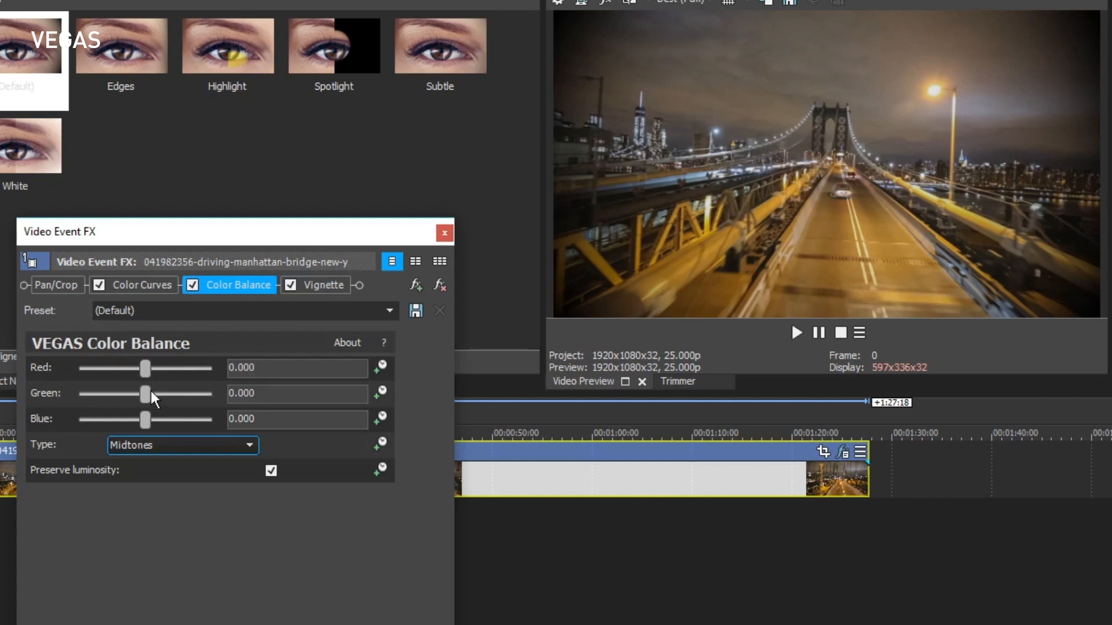
pyautogui.moveTo(145, 393); pyautogui.dragTo(173, 395)
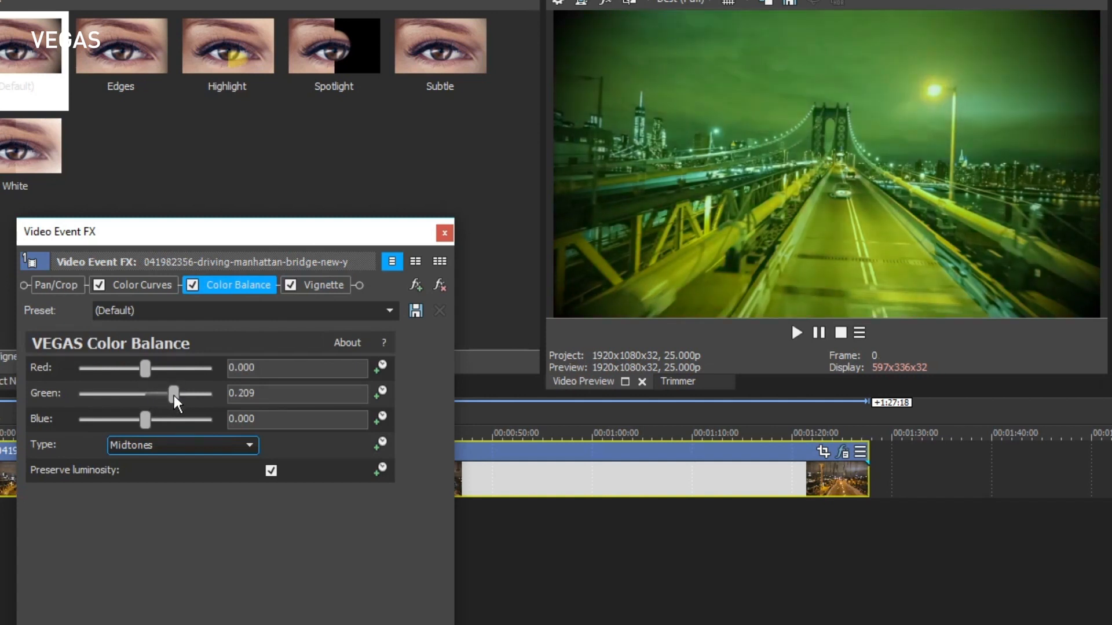
pyautogui.click(128, 286)
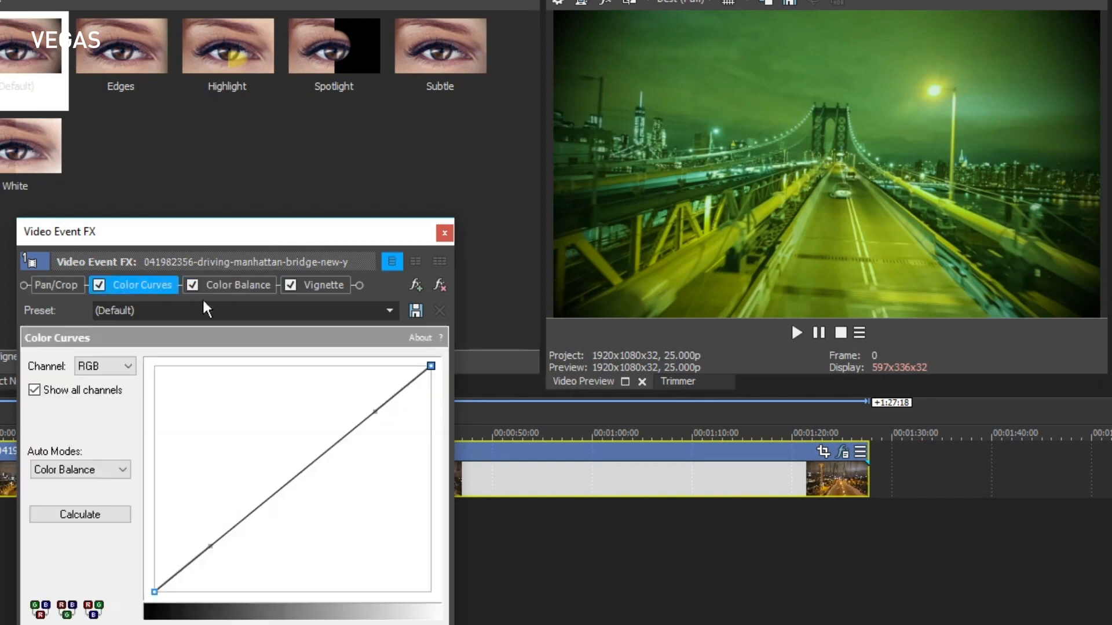
pyautogui.click(384, 313)
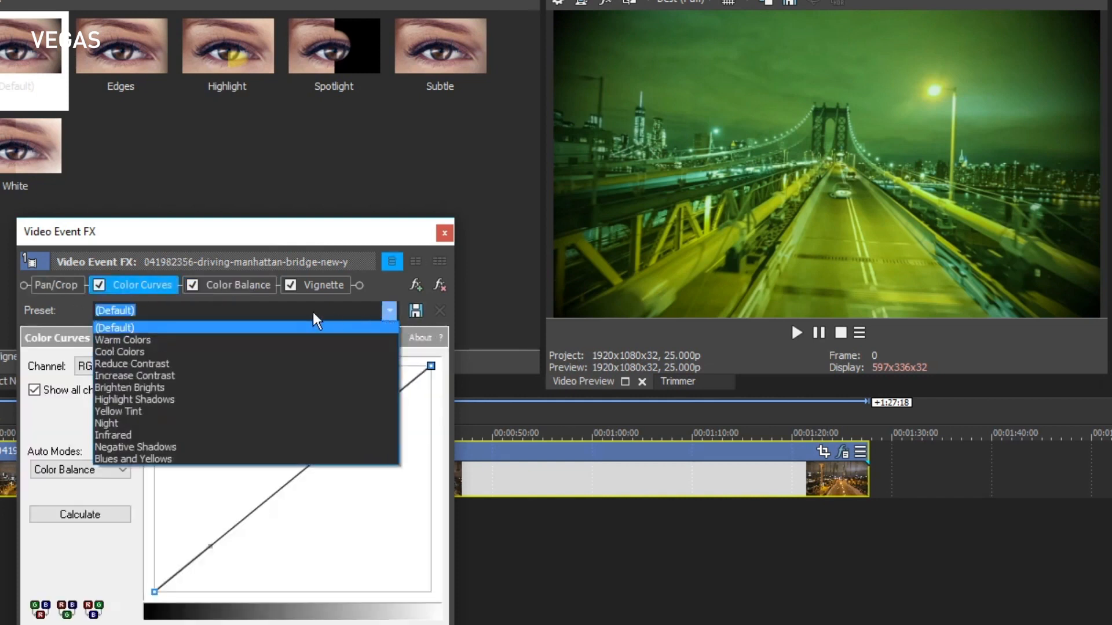
pyautogui.click(127, 375)
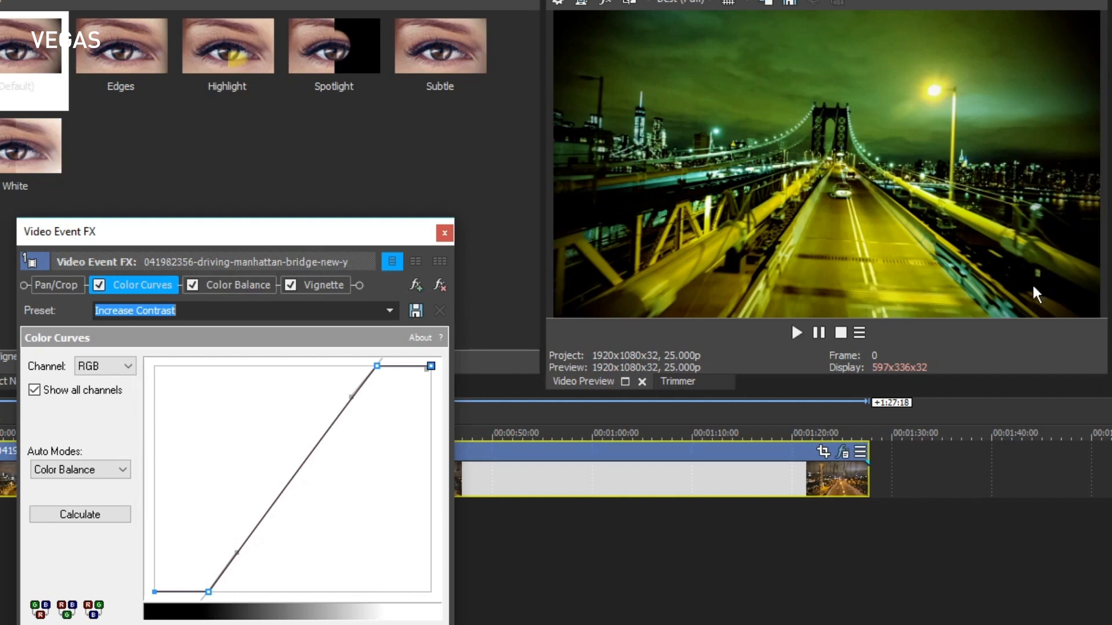
# - Disable the Vignette effect and save the clip's effect chain as a LUT, replacing MyLUT.cube in Documents
pyautogui.click(289, 284)
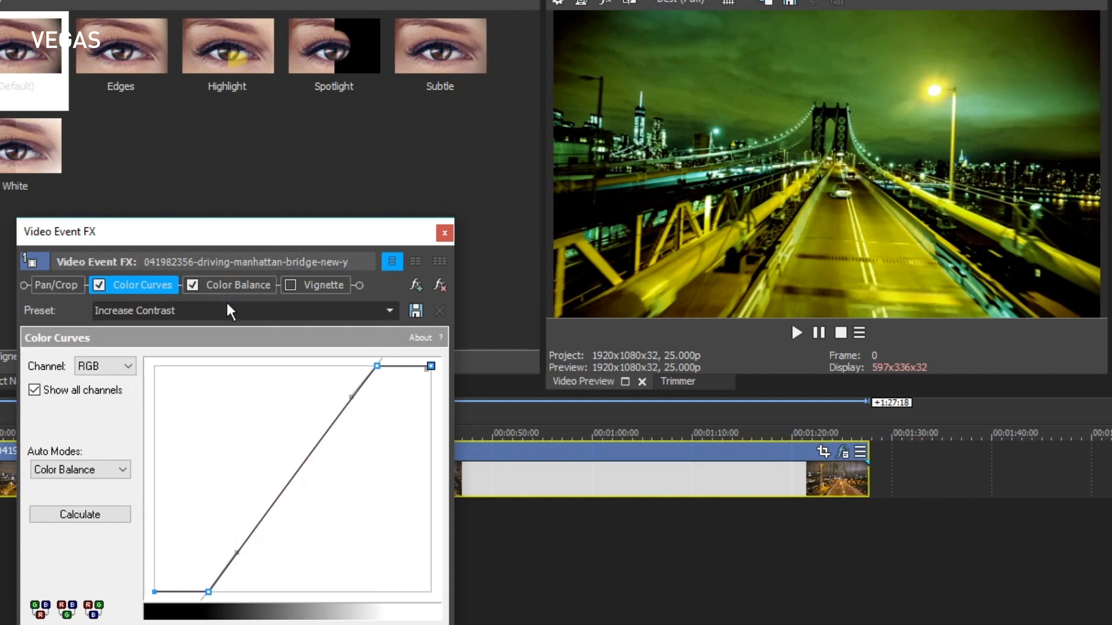
pyautogui.click(416, 283)
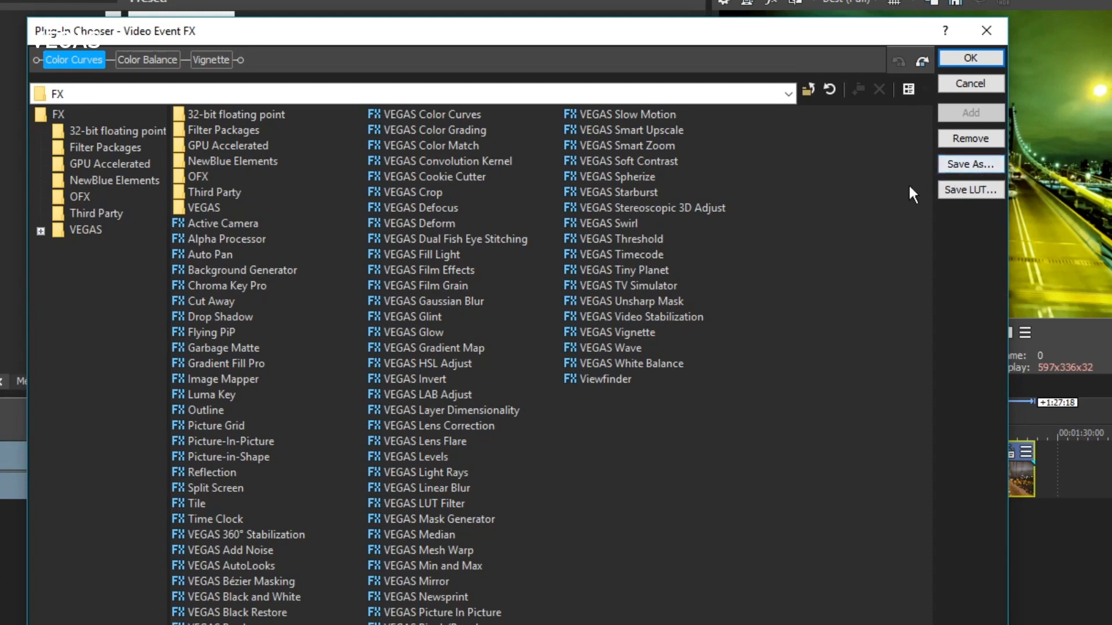
pyautogui.click(969, 190)
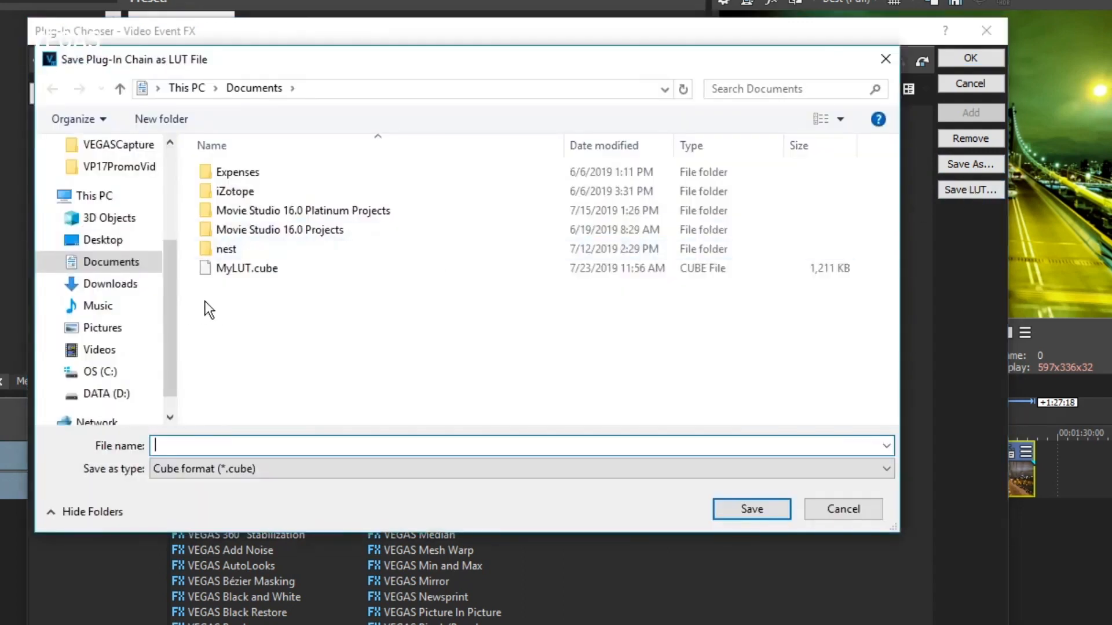
pyautogui.click(232, 271)
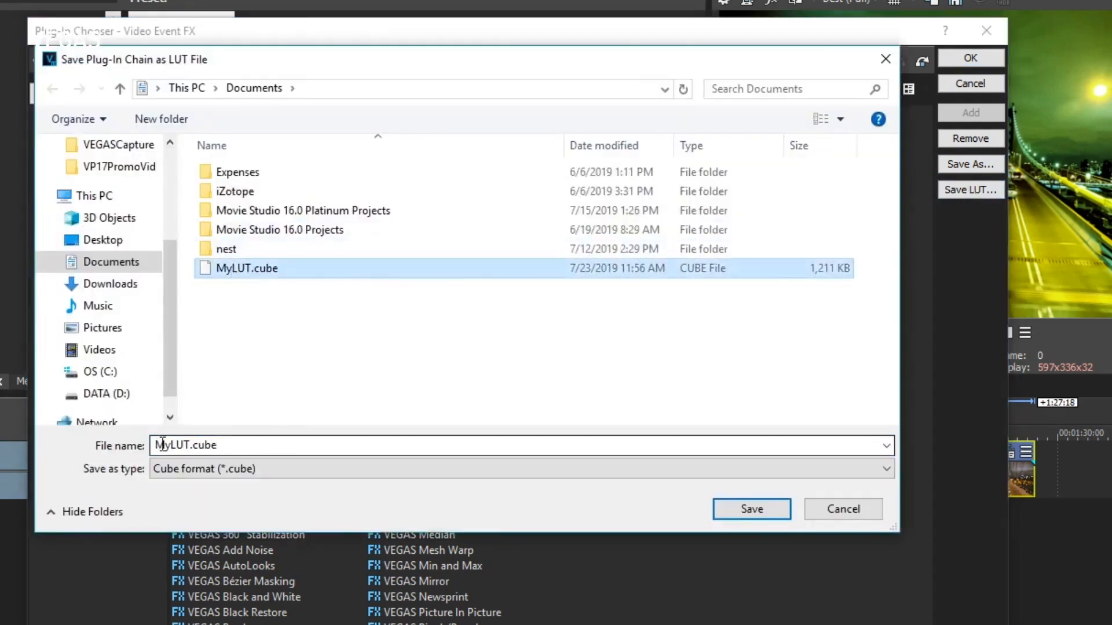
pyautogui.click(758, 505)
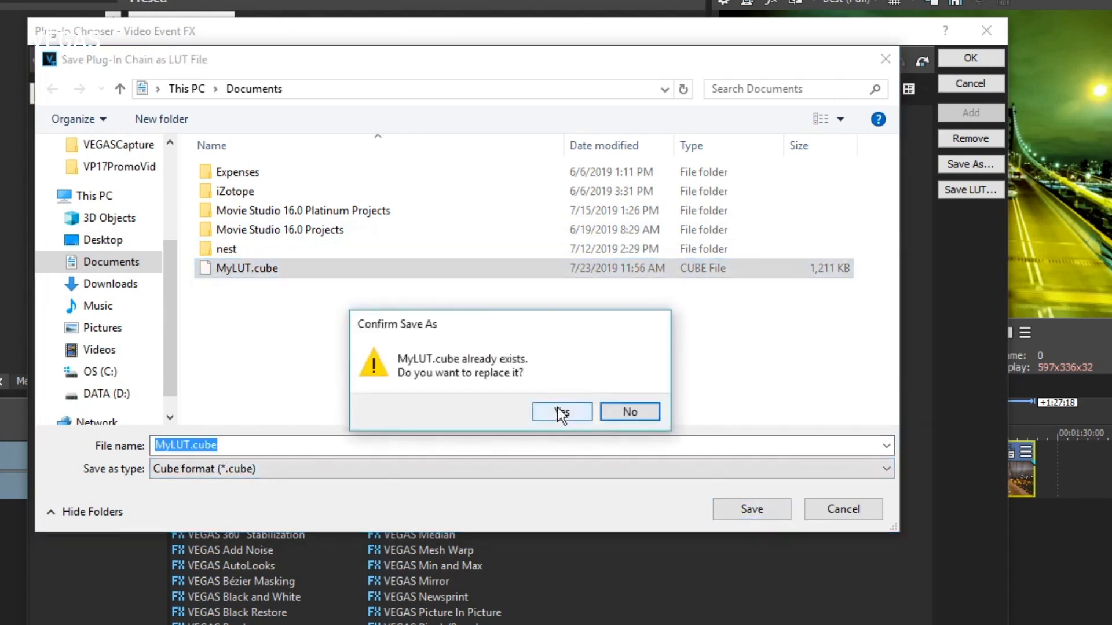
pyautogui.click(559, 412)
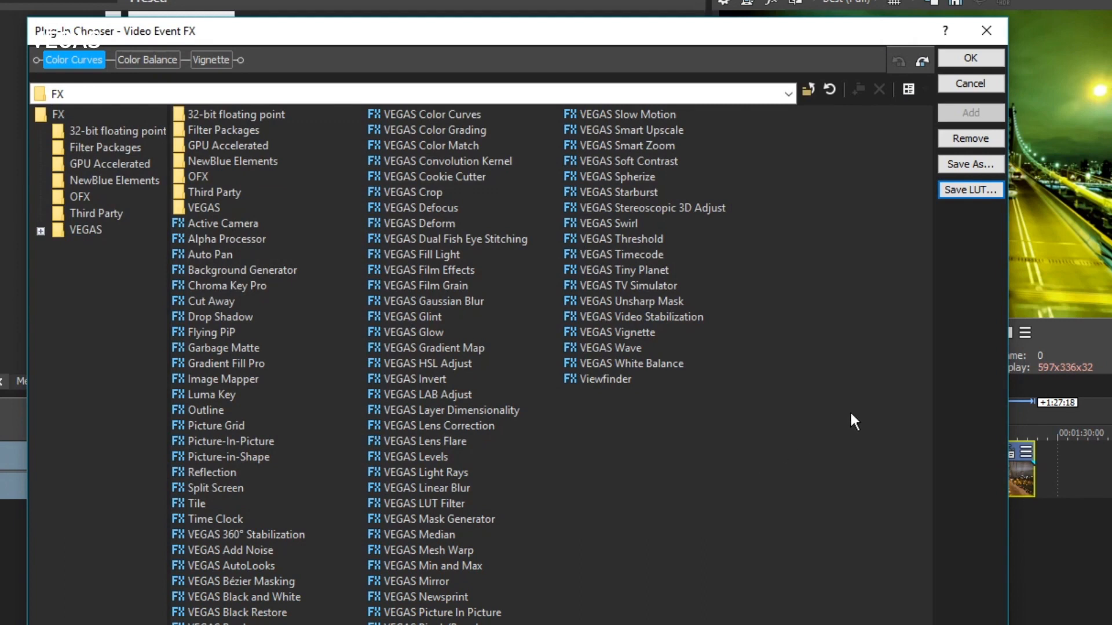
pyautogui.click(975, 82)
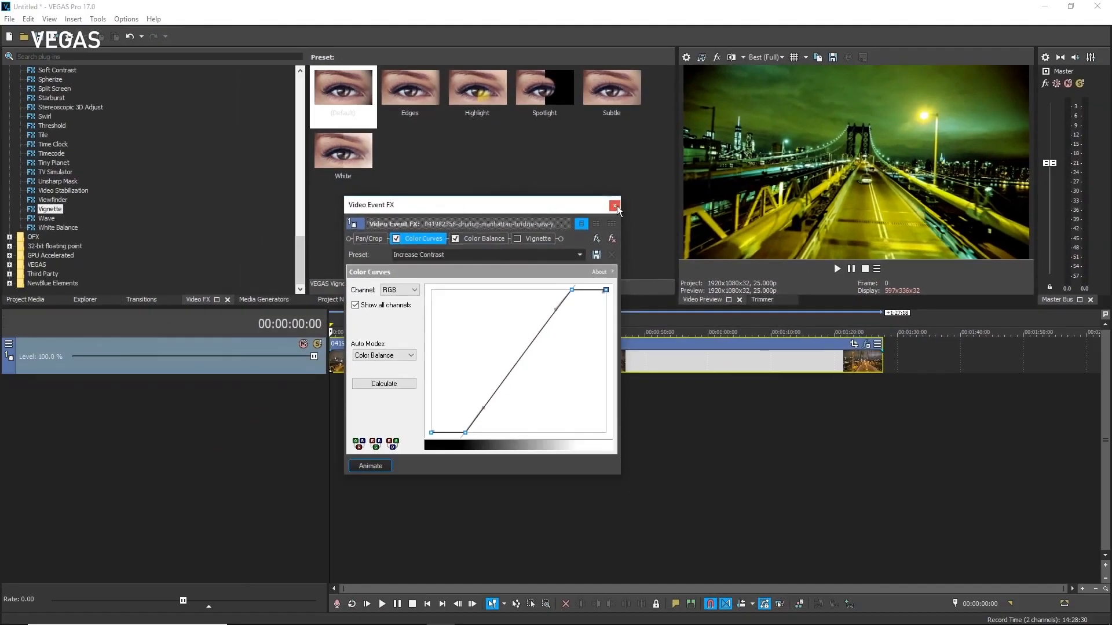
pyautogui.click(613, 208)
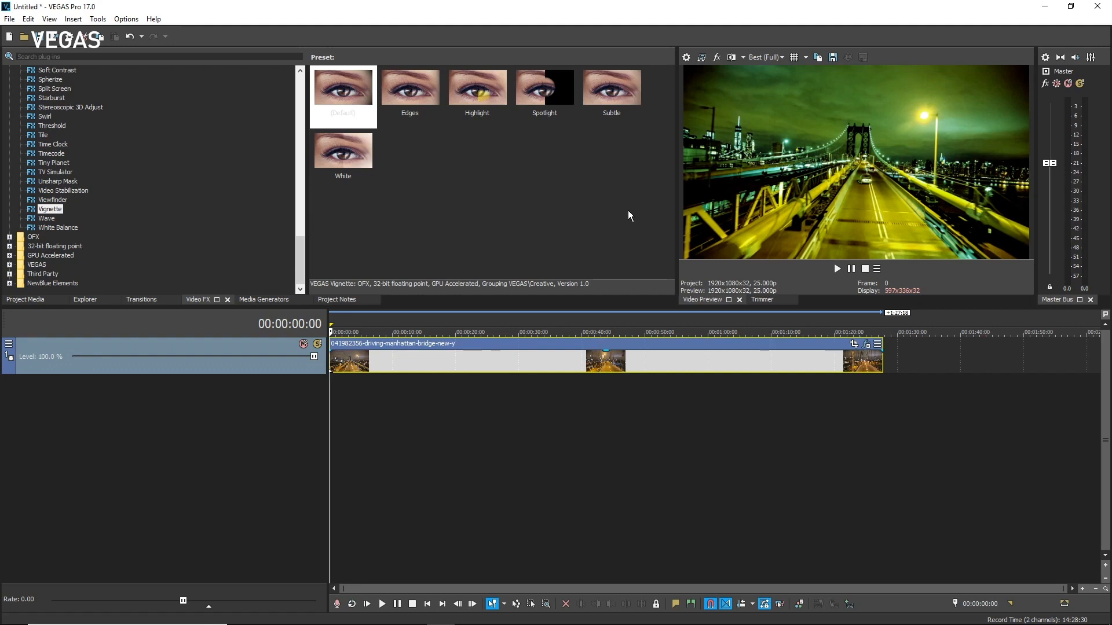
# - In the color grading workspace, push Gamma to blue (R 0.348, G 0.377, B 5.000) and bend the RGB curve, raising shadows and lowering highlights
pyautogui.click(800, 604)
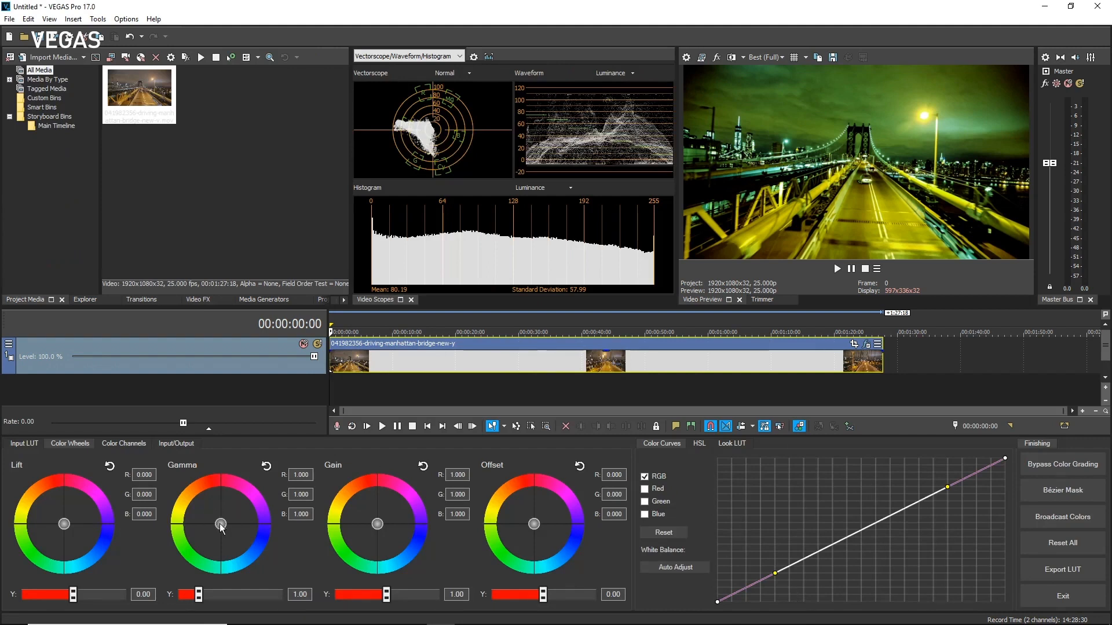
pyautogui.moveTo(221, 524); pyautogui.dragTo(270, 543)
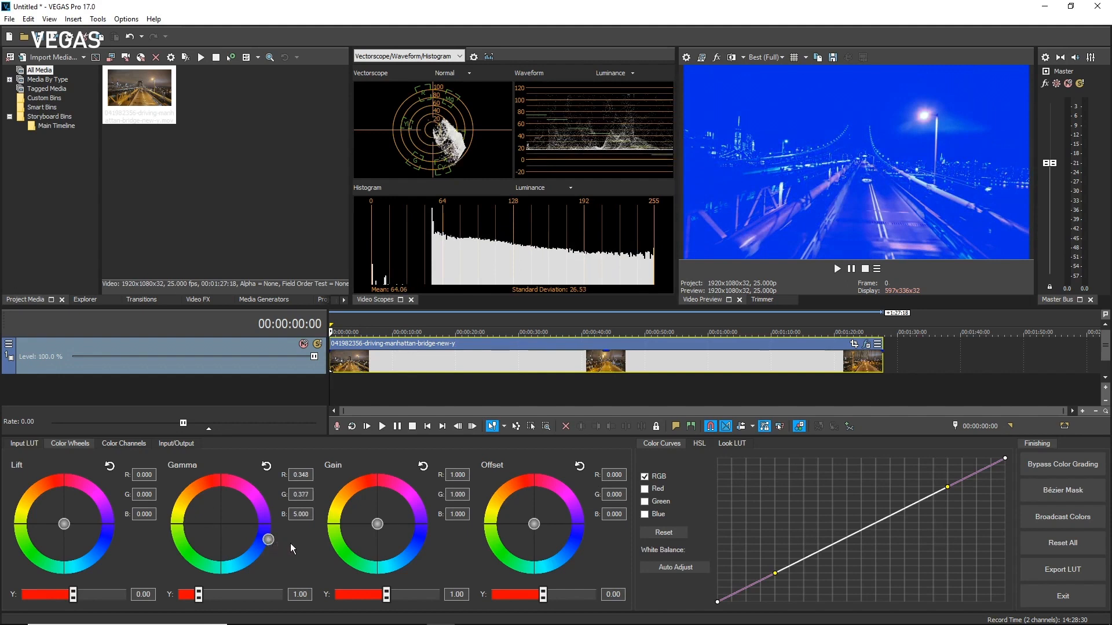
pyautogui.moveTo(773, 572); pyautogui.dragTo(781, 531)
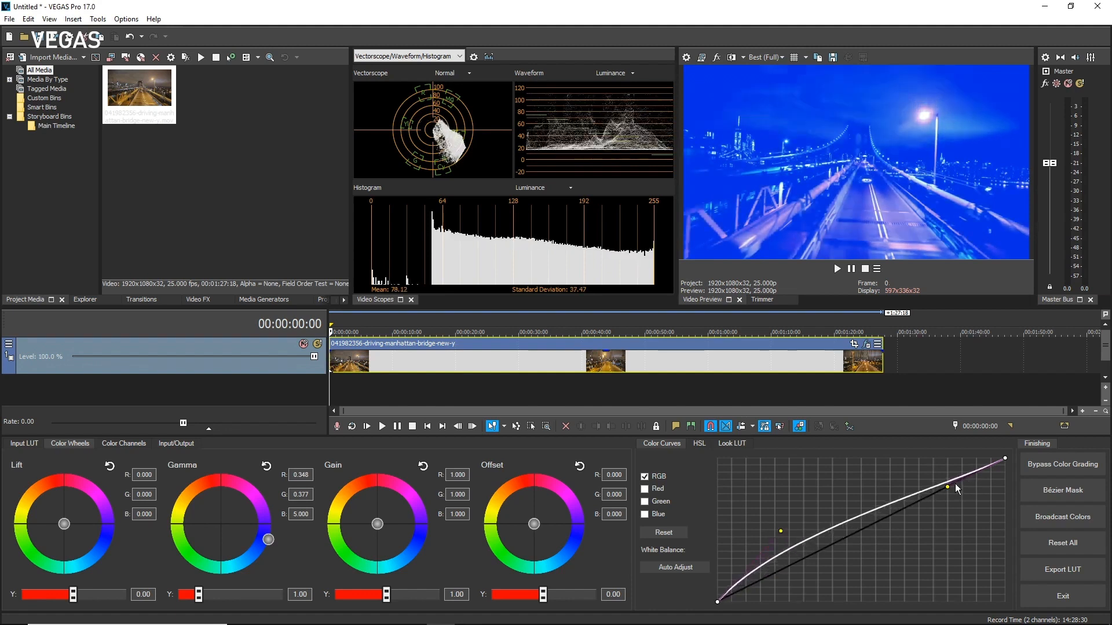
pyautogui.moveTo(947, 486); pyautogui.dragTo(959, 506)
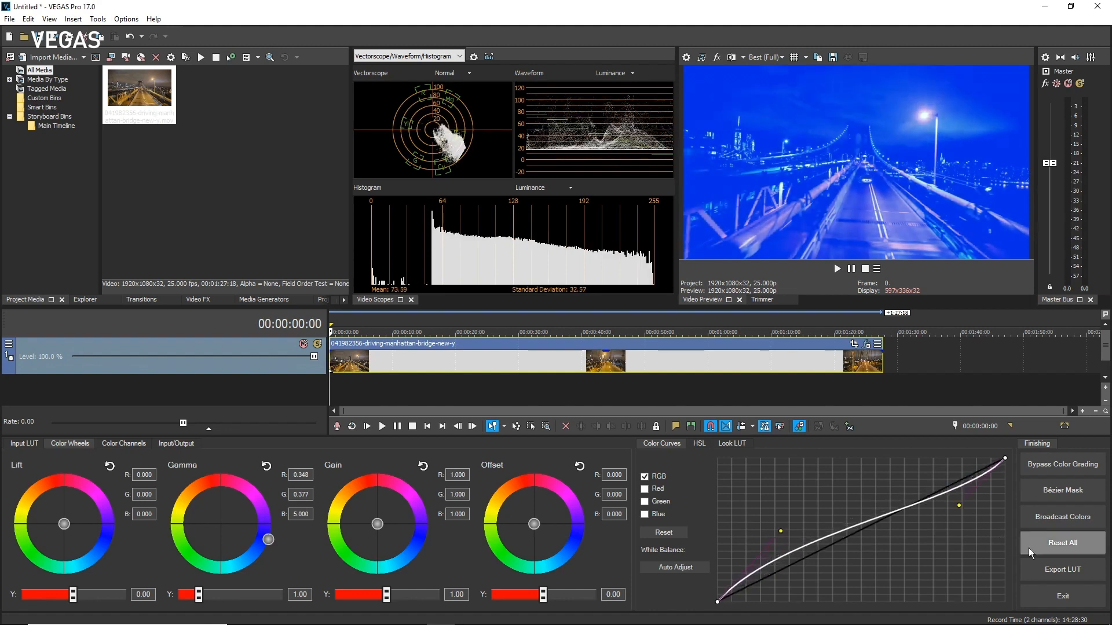
# - Export the color grade as a cube LUT named AnotherLUT in Documents and leave the grading workspace
pyautogui.click(1065, 564)
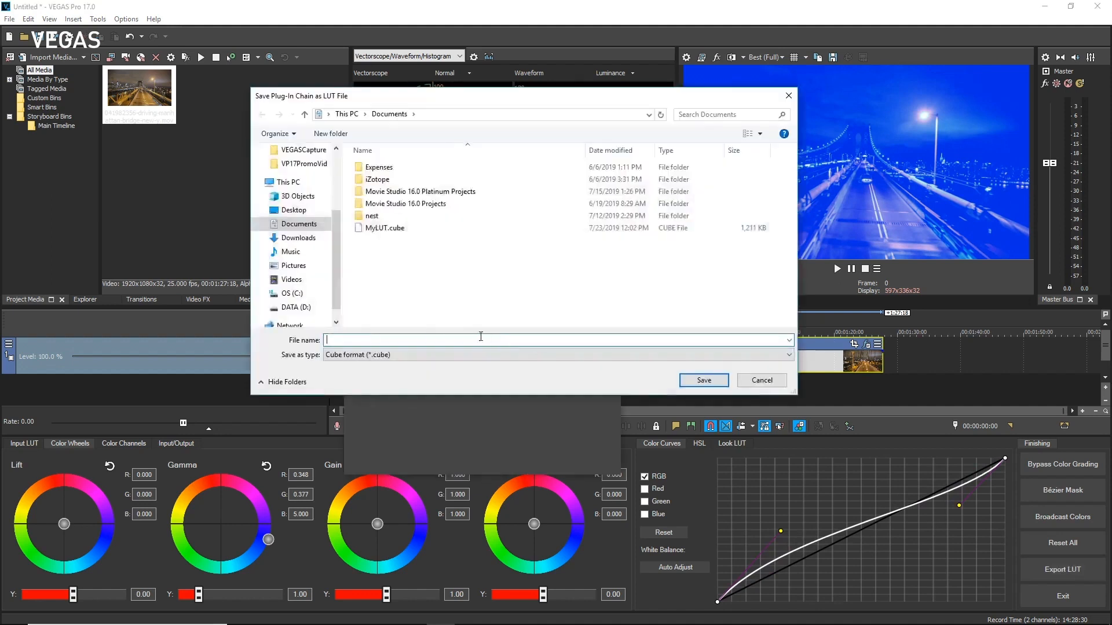
pyautogui.write('AnotherLU')
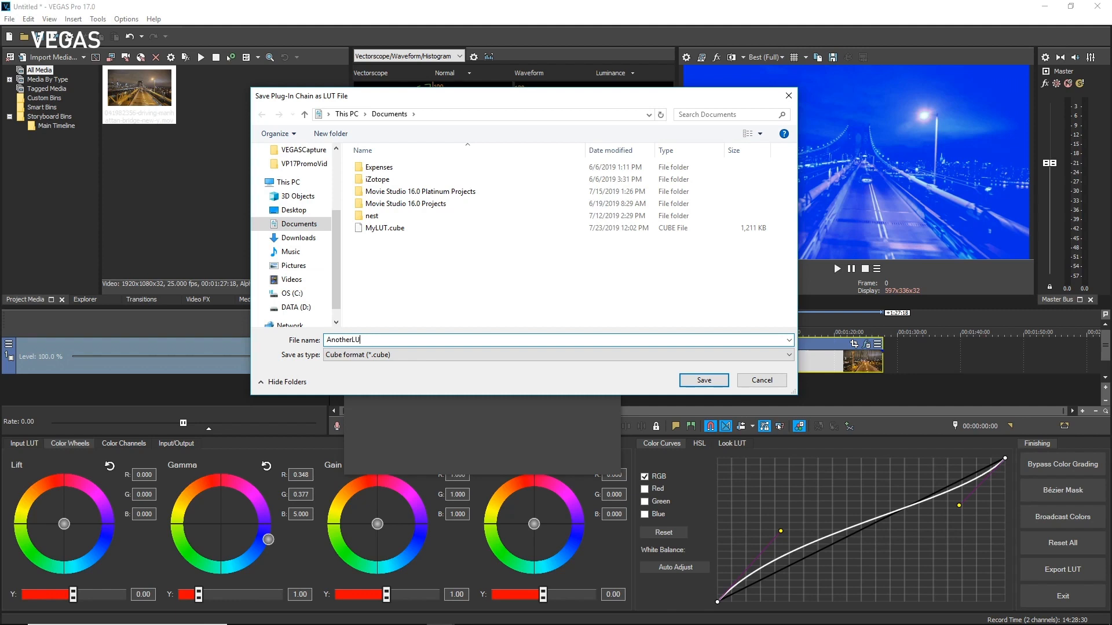
pyautogui.write('T')
pyautogui.click(714, 380)
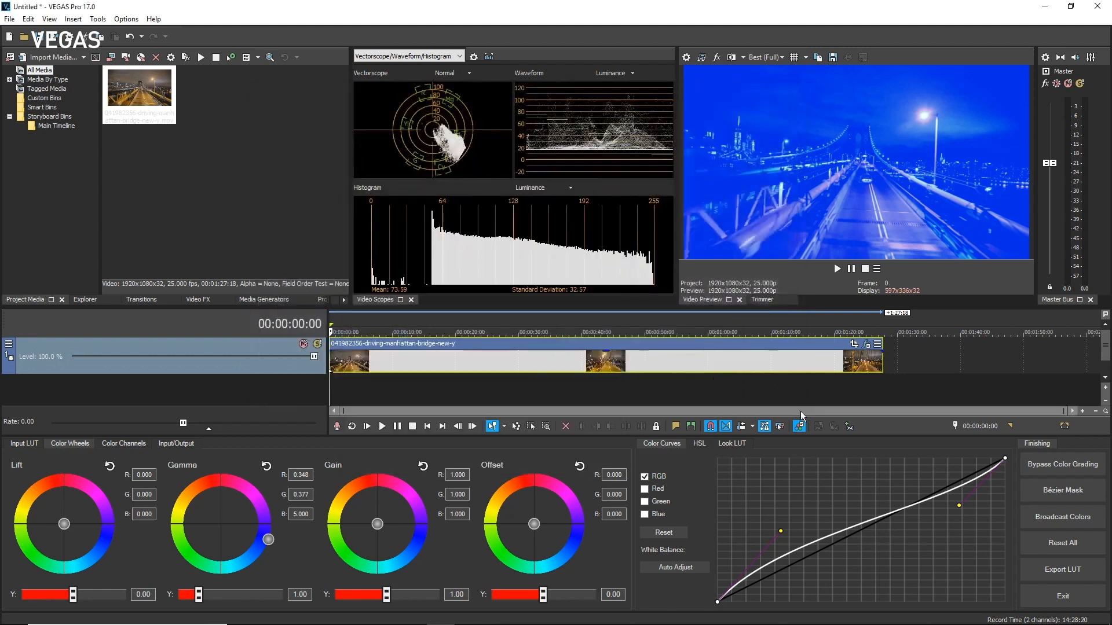
pyautogui.click(1060, 591)
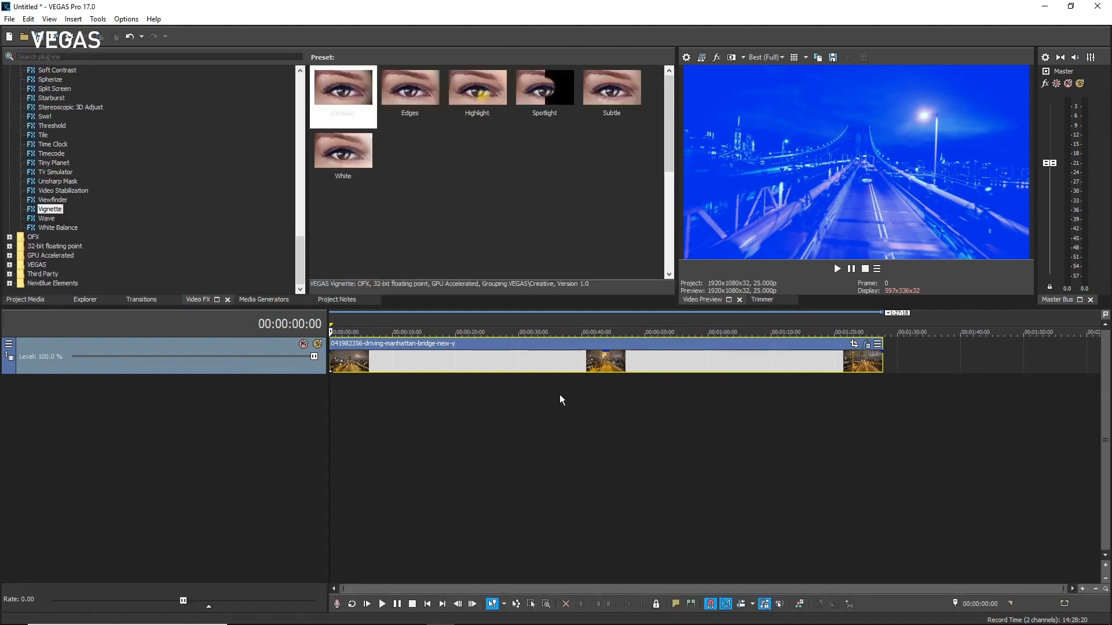
# - Place the 046178381-city-street-night-new-york clip after the bridge clip on the same track and put the playhead within it
pyautogui.click(85, 299)
pyautogui.click(243, 244)
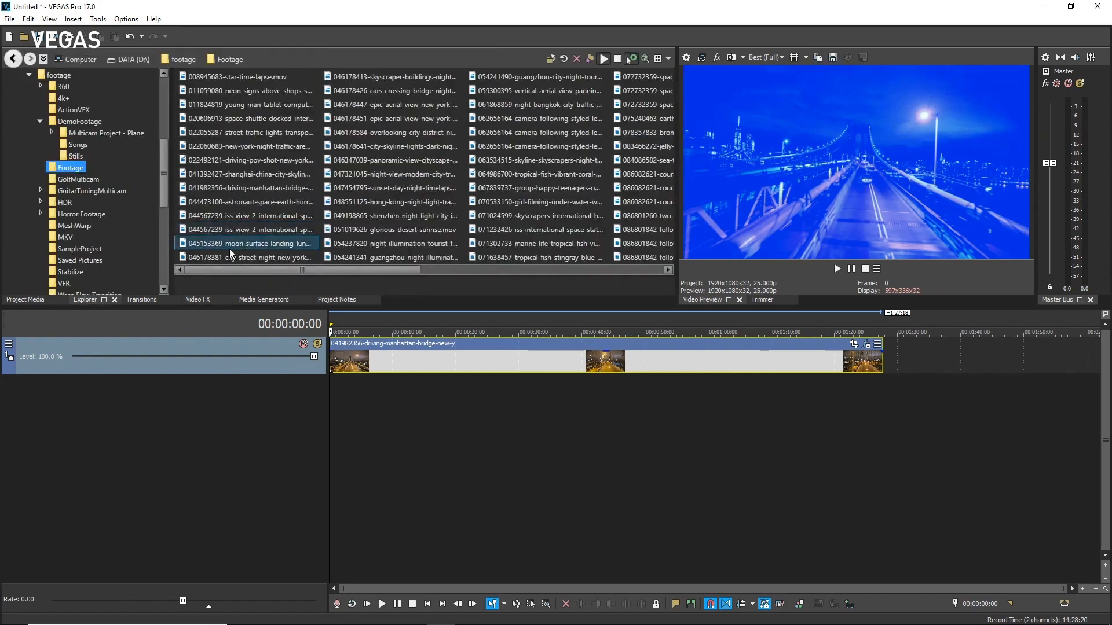
pyautogui.click(228, 256)
pyautogui.moveTo(229, 257); pyautogui.dragTo(914, 358)
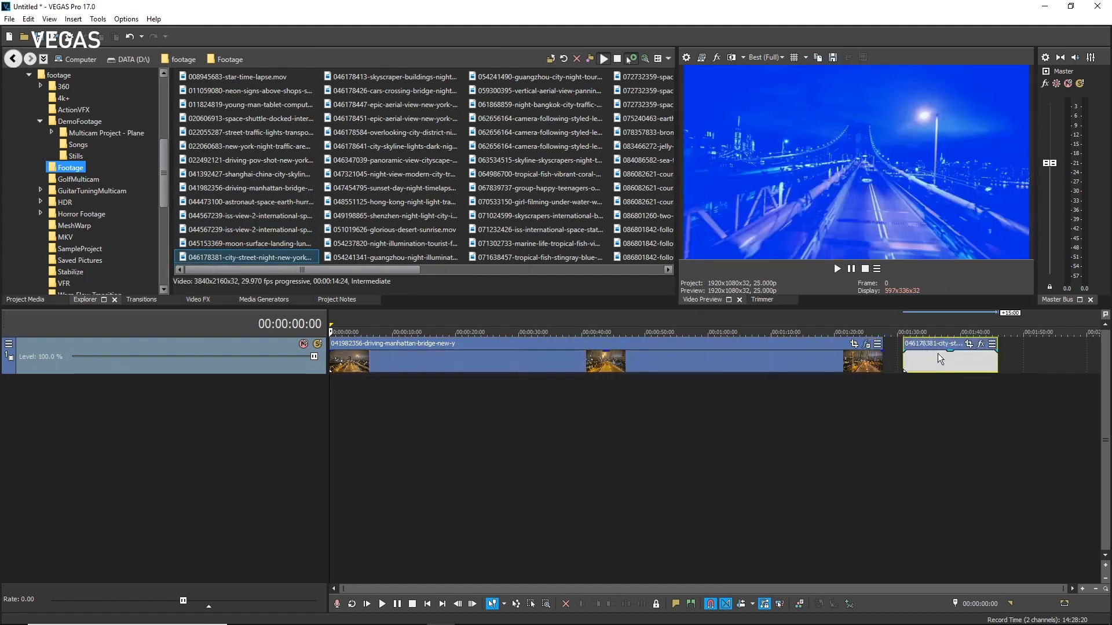
pyautogui.click(944, 365)
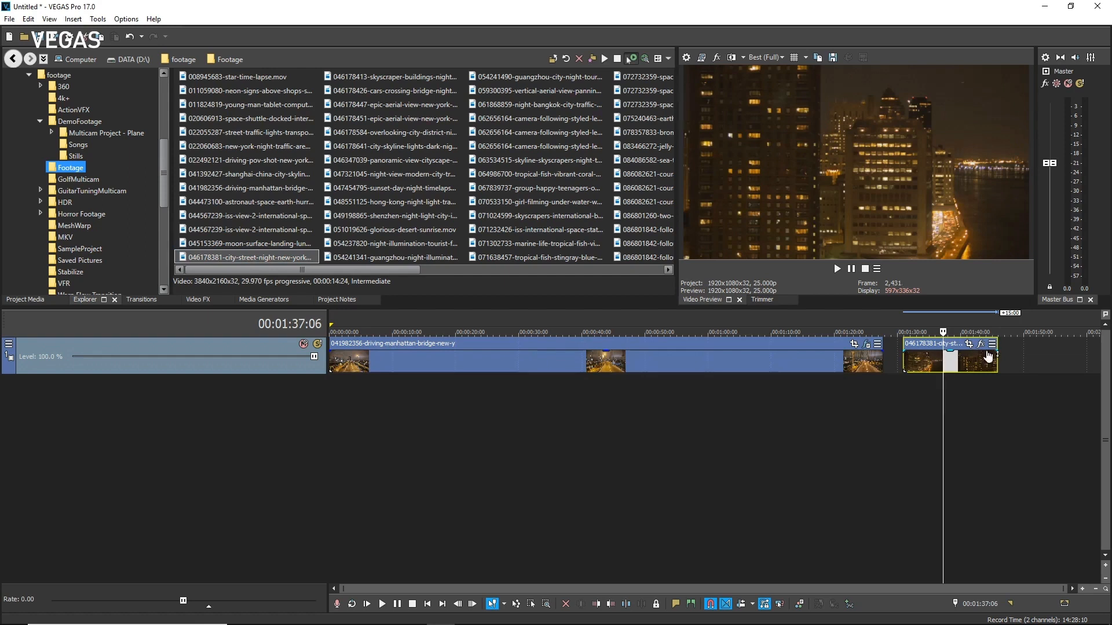
# - Apply the LUT Filter effect to the city street clip and load MyLUT.cube from Documents into it
pyautogui.click(197, 299)
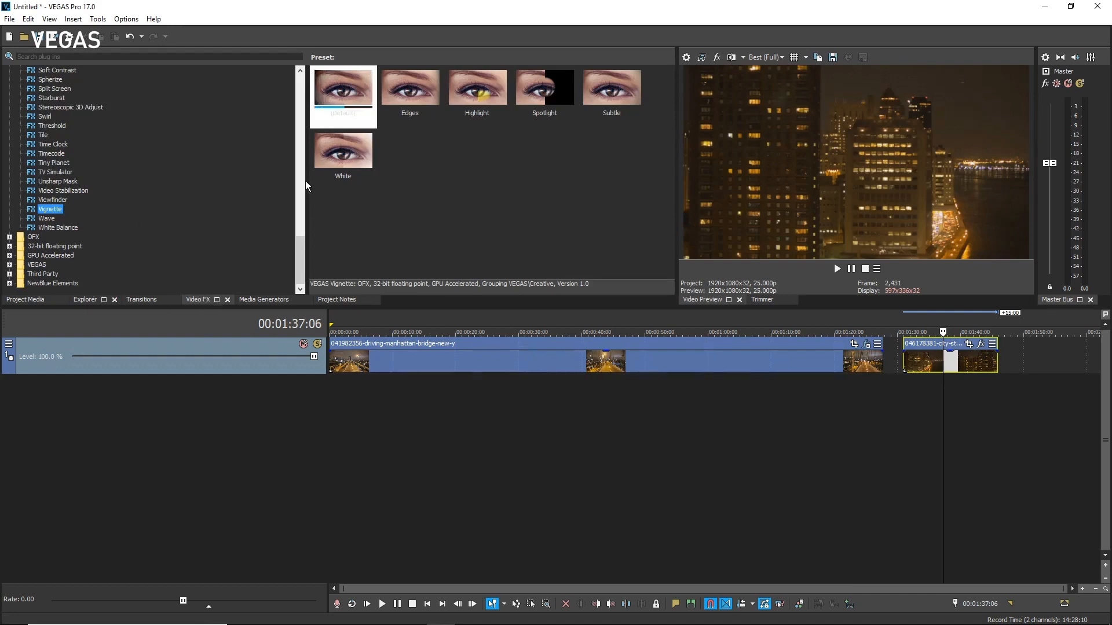
pyautogui.moveTo(301, 246); pyautogui.dragTo(307, 169)
pyautogui.click(46, 190)
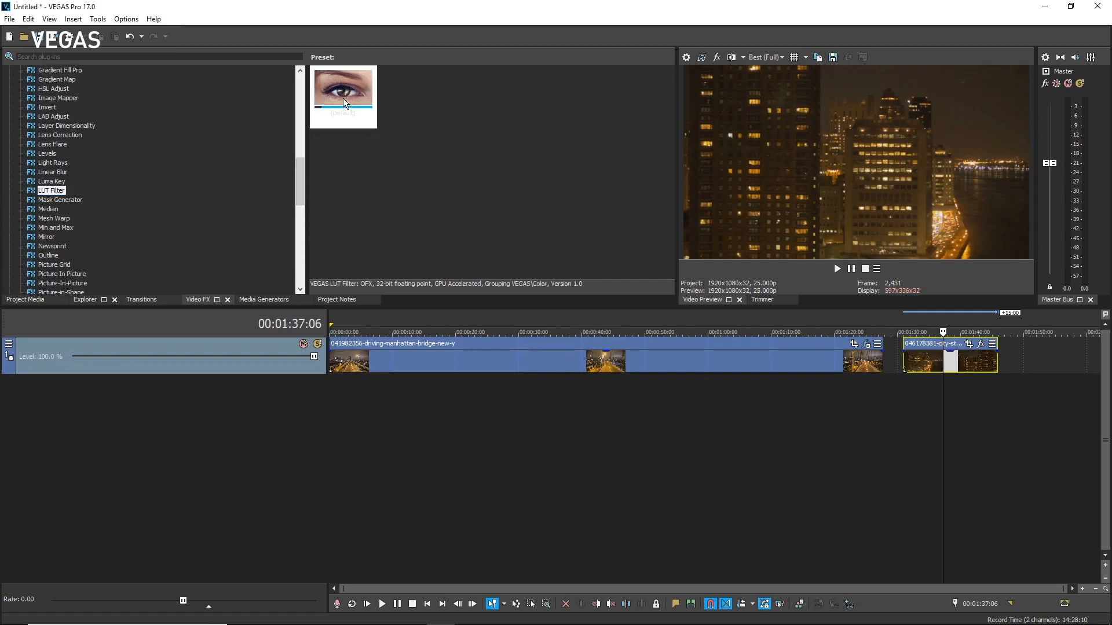
pyautogui.moveTo(933, 355); pyautogui.dragTo(932, 355)
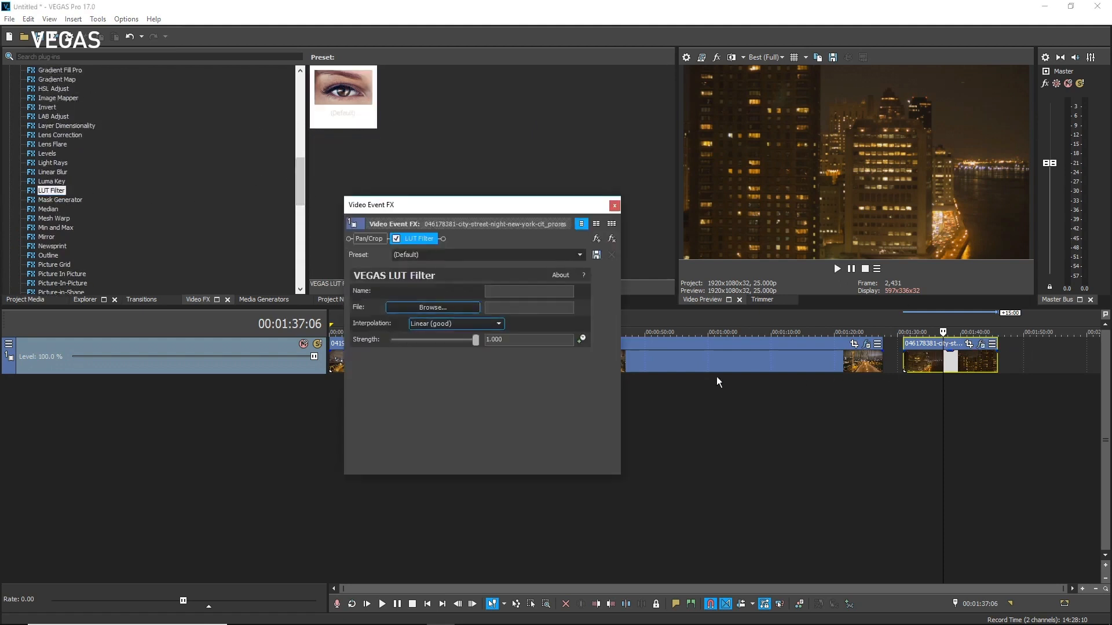
pyautogui.click(429, 306)
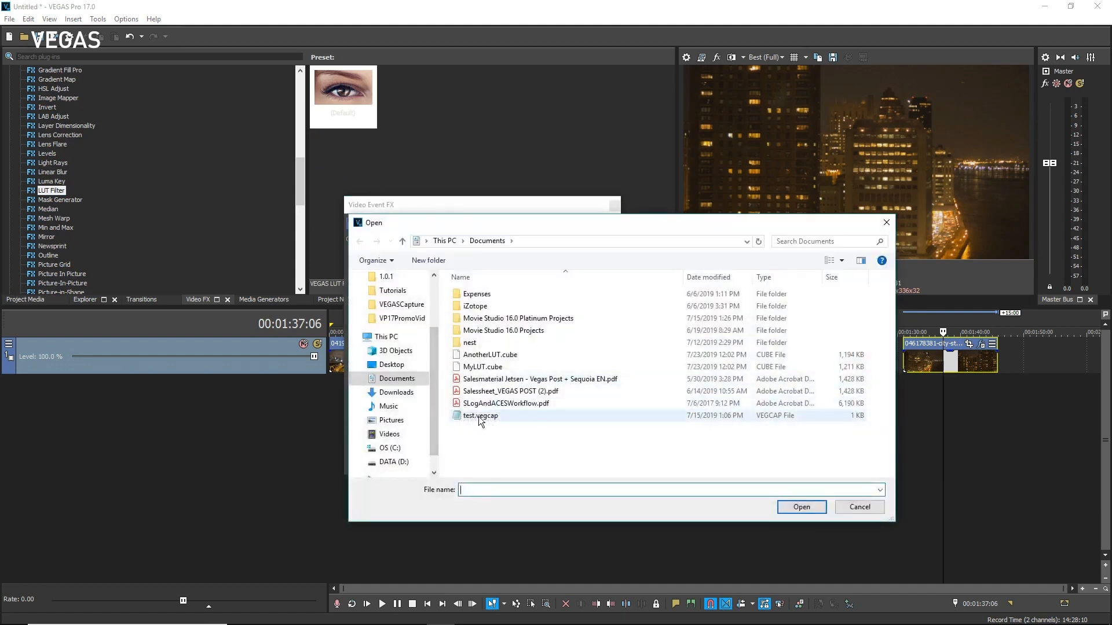
pyautogui.doubleClick(481, 367)
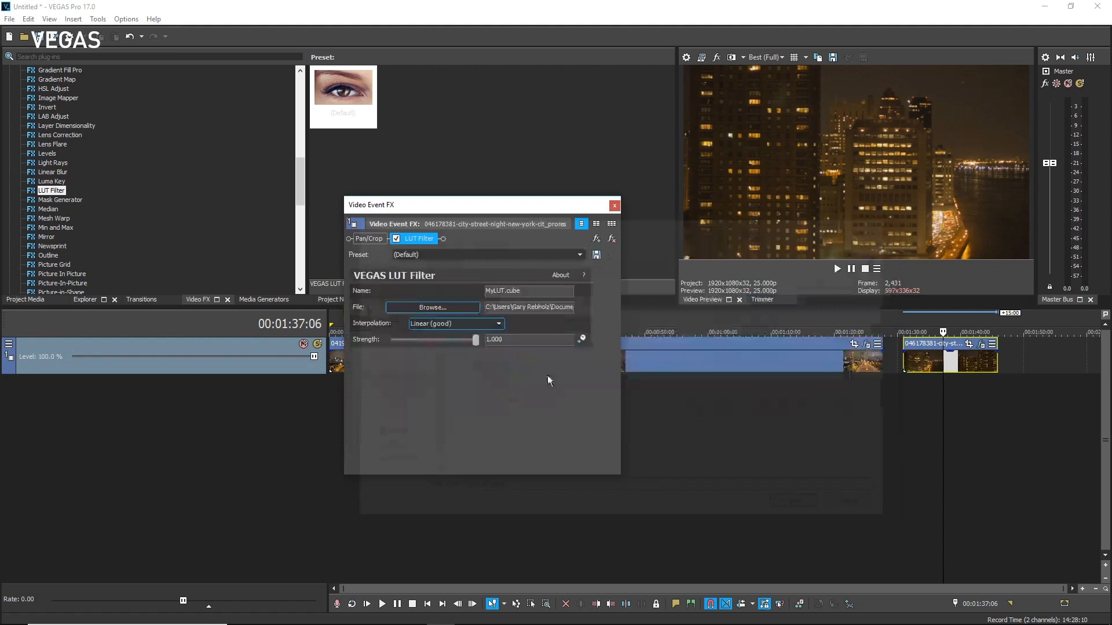